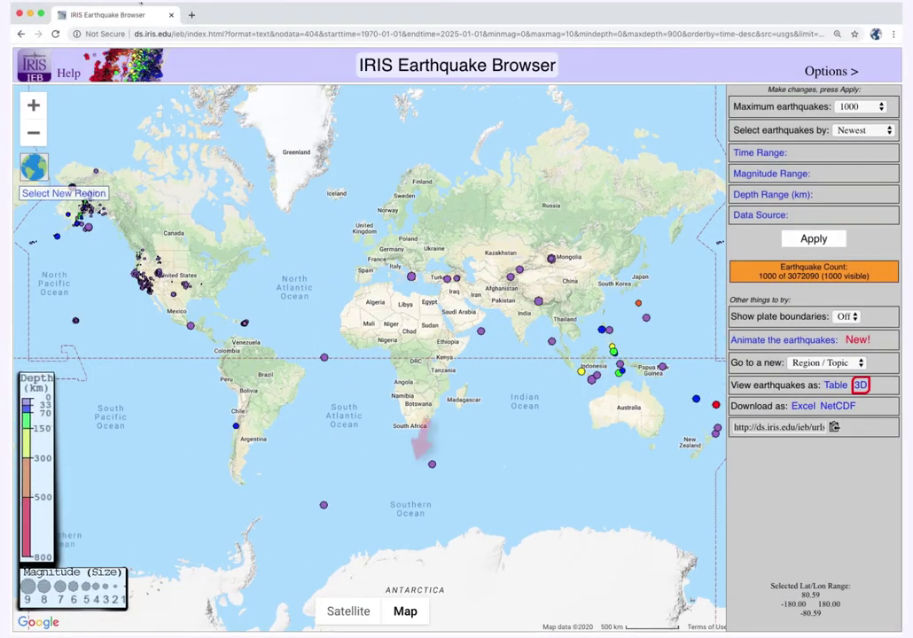
{"action": "left_click", "coordinate": [347, 610]}
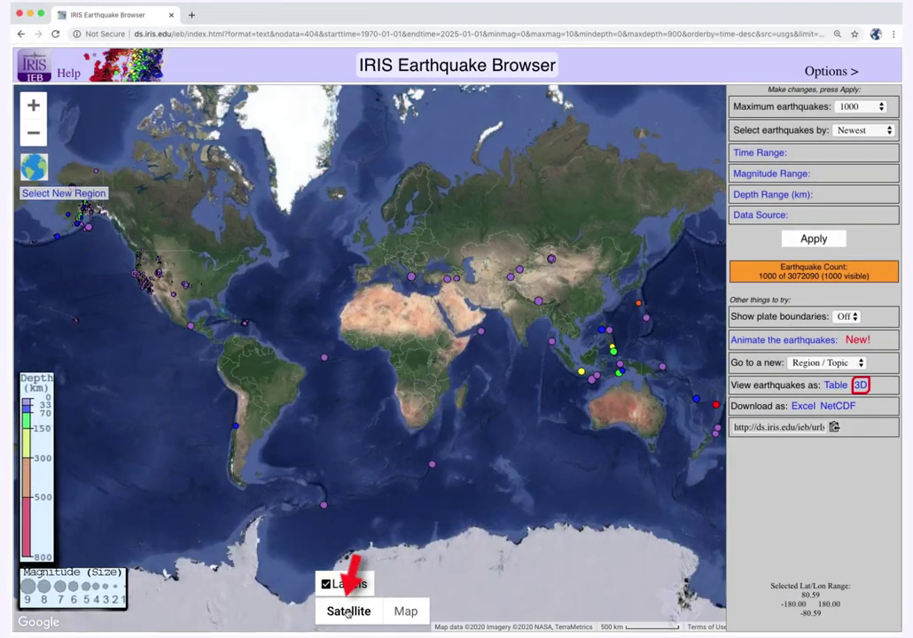
{"action": "left_click", "coordinate": [406, 611]}
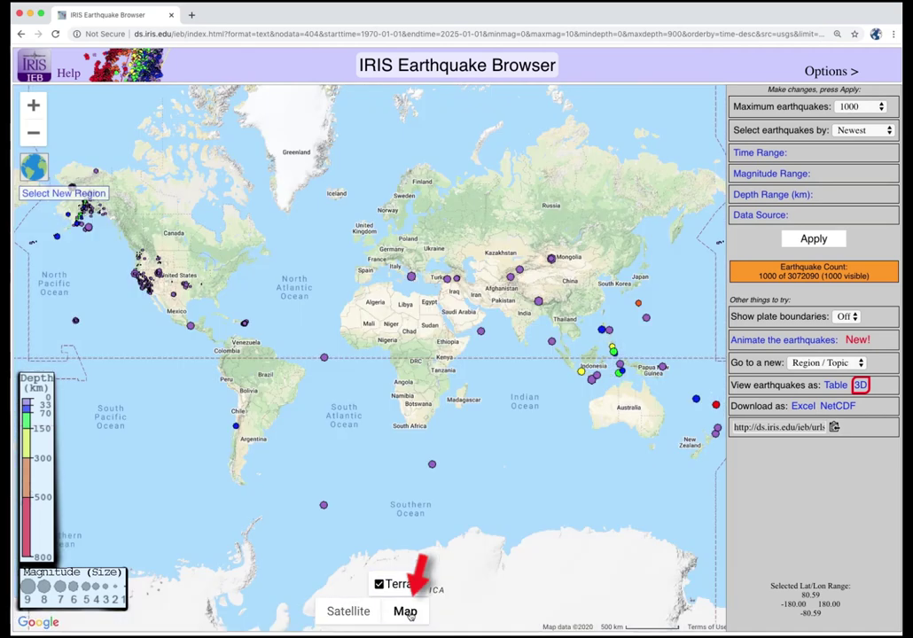
{"action": "mouse_move", "coordinate": [54, 416]}
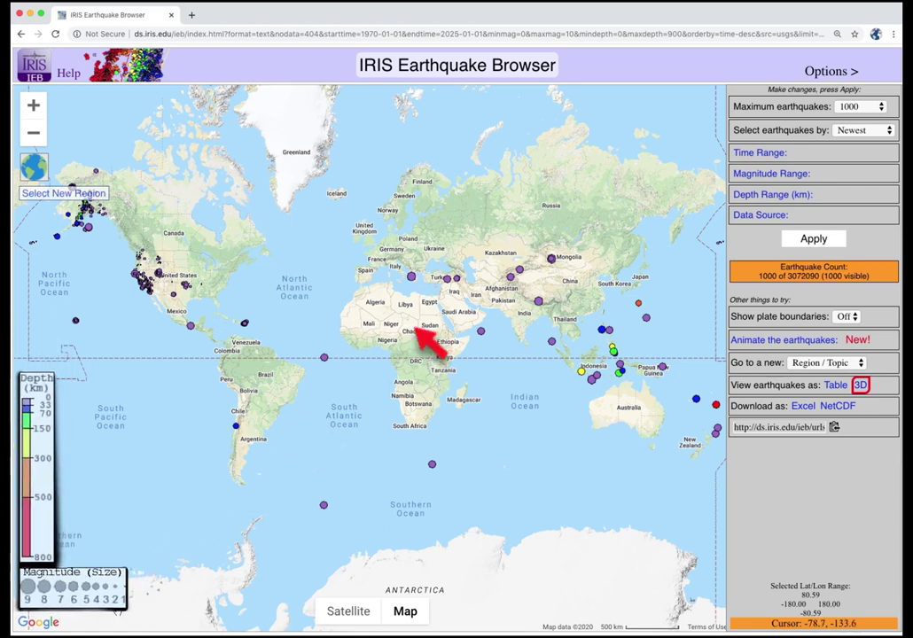
Step: Raise Maximum earthquakes from 1000 to 5000 and apply to reload the map
{"action": "left_click", "coordinate": [863, 107]}
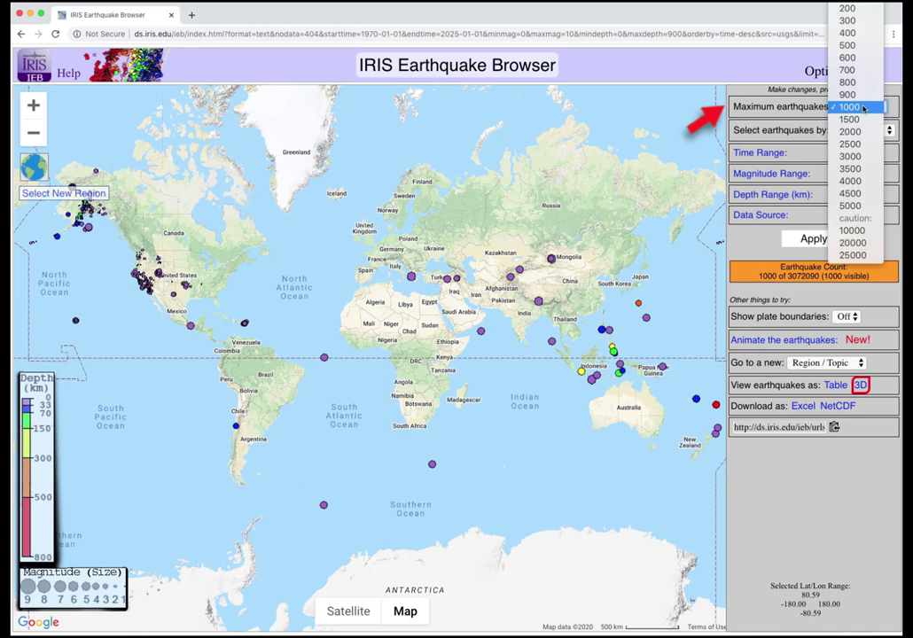
{"action": "left_click", "coordinate": [741, 282]}
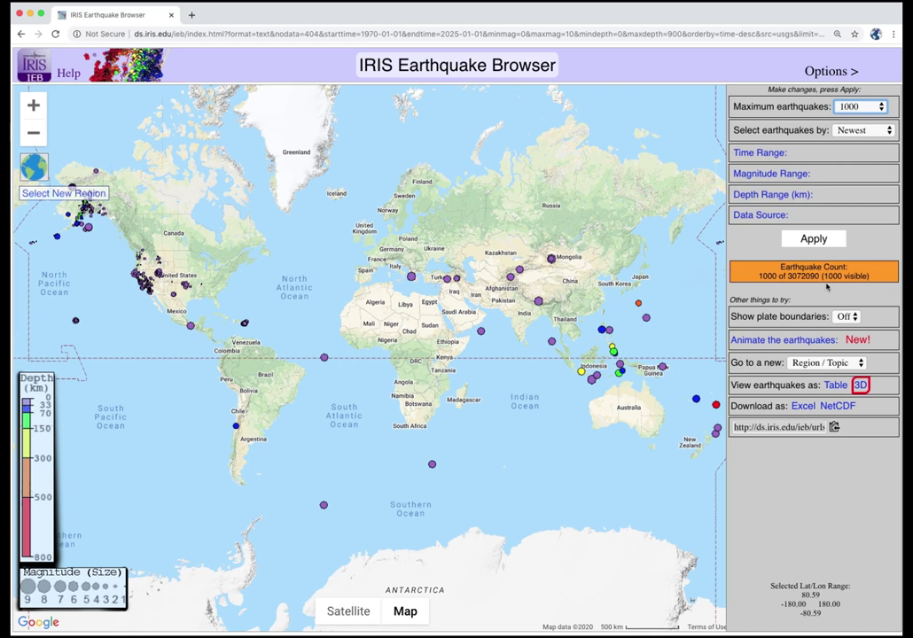
{"action": "left_click", "coordinate": [855, 106]}
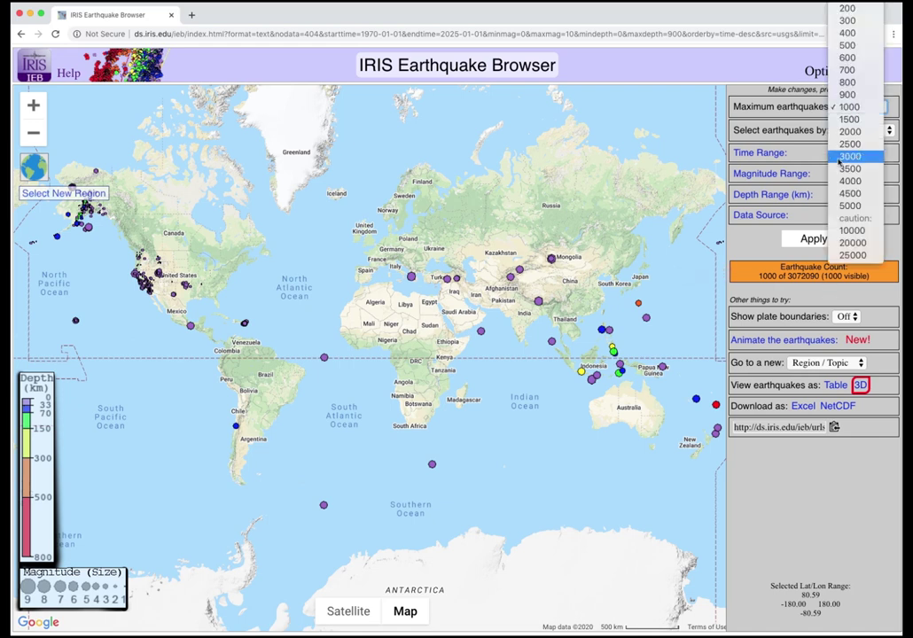
{"action": "left_click", "coordinate": [843, 206]}
{"action": "left_click", "coordinate": [811, 261]}
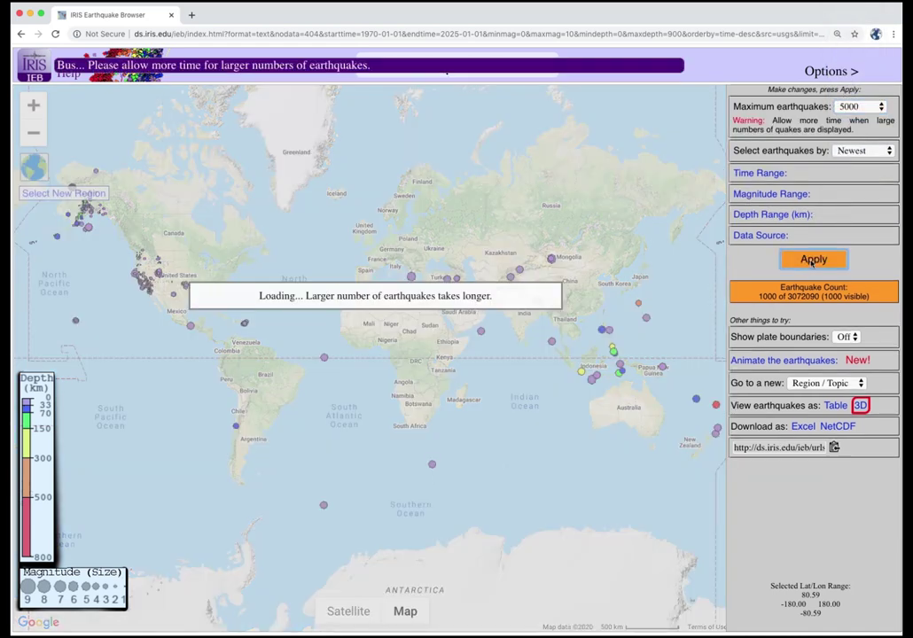
Step: Expand the Time Range, Magnitude Range, Depth Range (km) and Data Source filter sections
{"action": "left_click", "coordinate": [767, 175]}
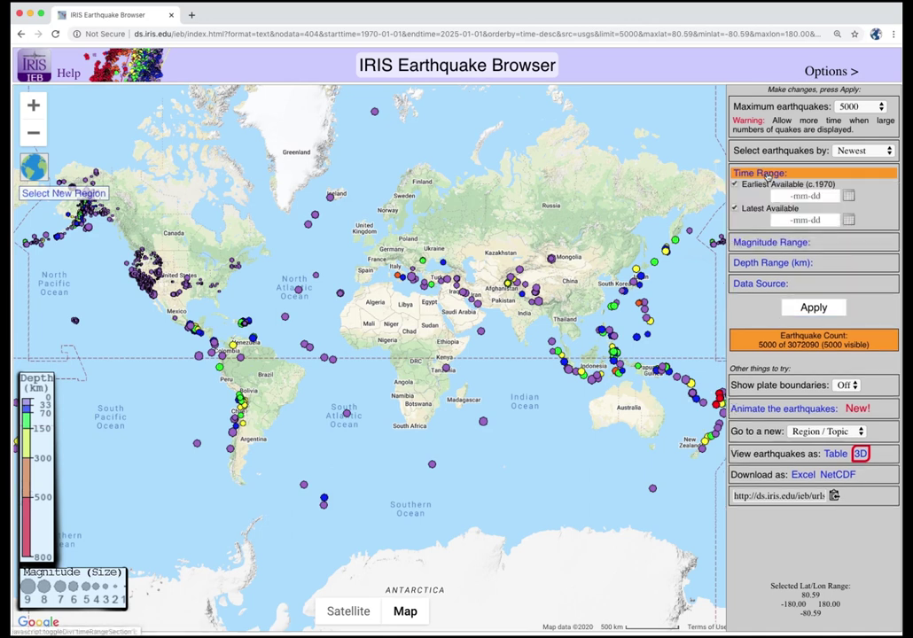
{"action": "left_click", "coordinate": [773, 245]}
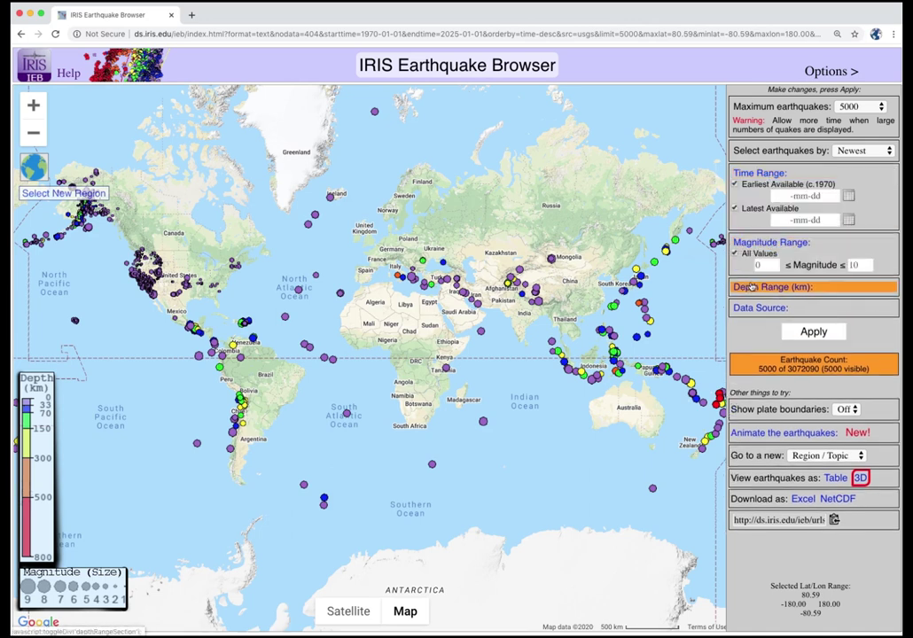
{"action": "left_click", "coordinate": [768, 287]}
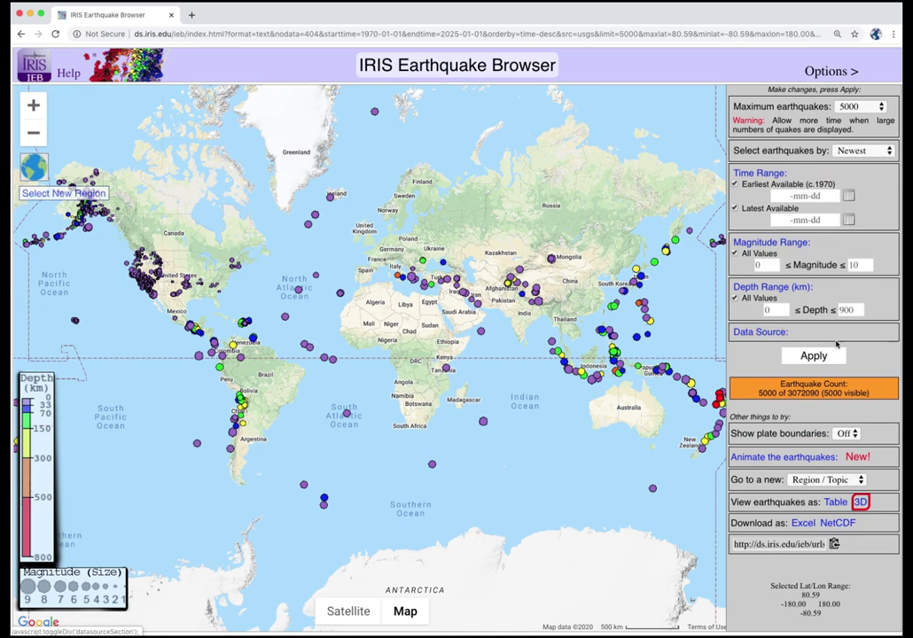
{"action": "left_click", "coordinate": [763, 337]}
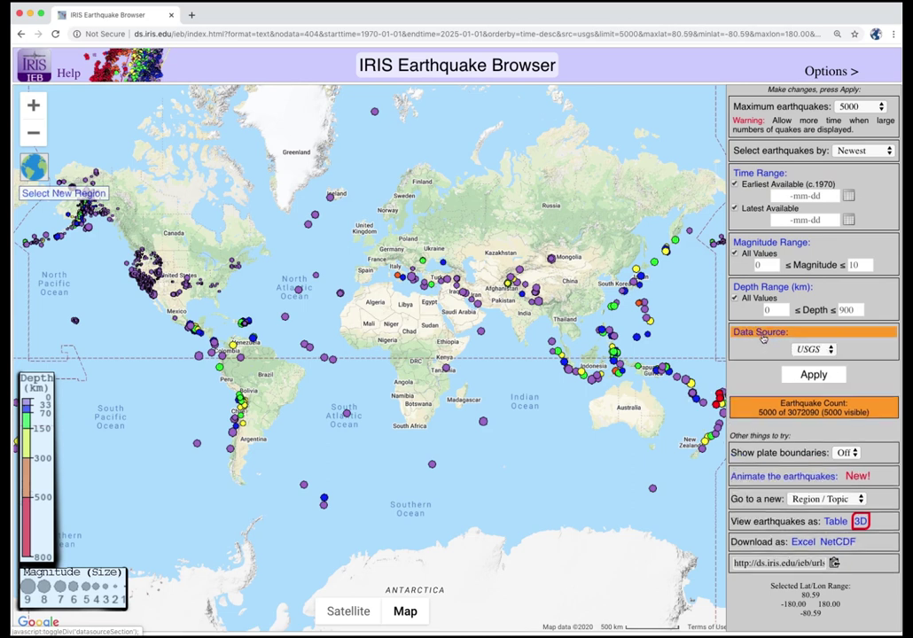
{"action": "mouse_move", "coordinate": [812, 350]}
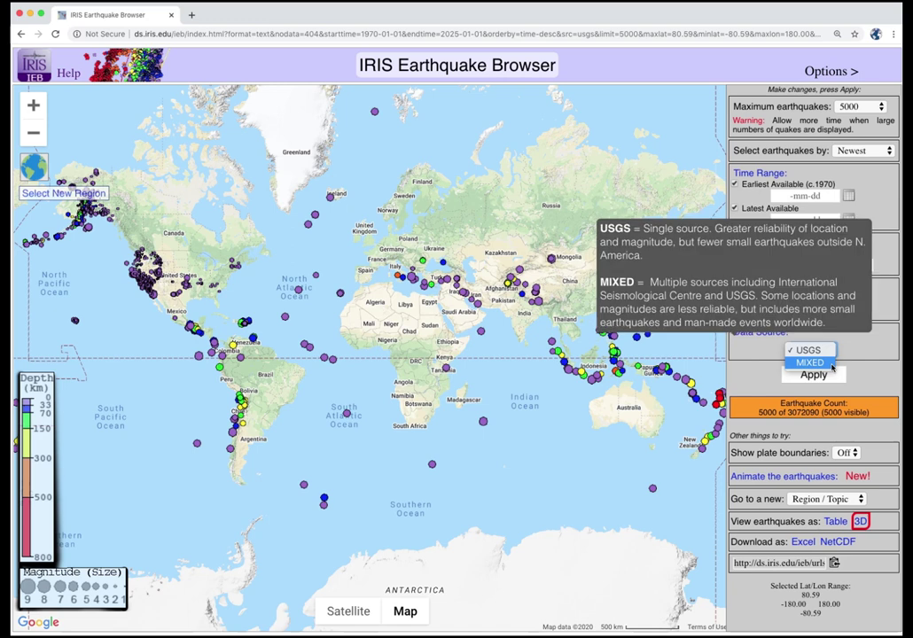
Step: Try MIXED, then keep USGS as the data source and turn Show plate boundaries On
{"action": "left_click", "coordinate": [831, 366]}
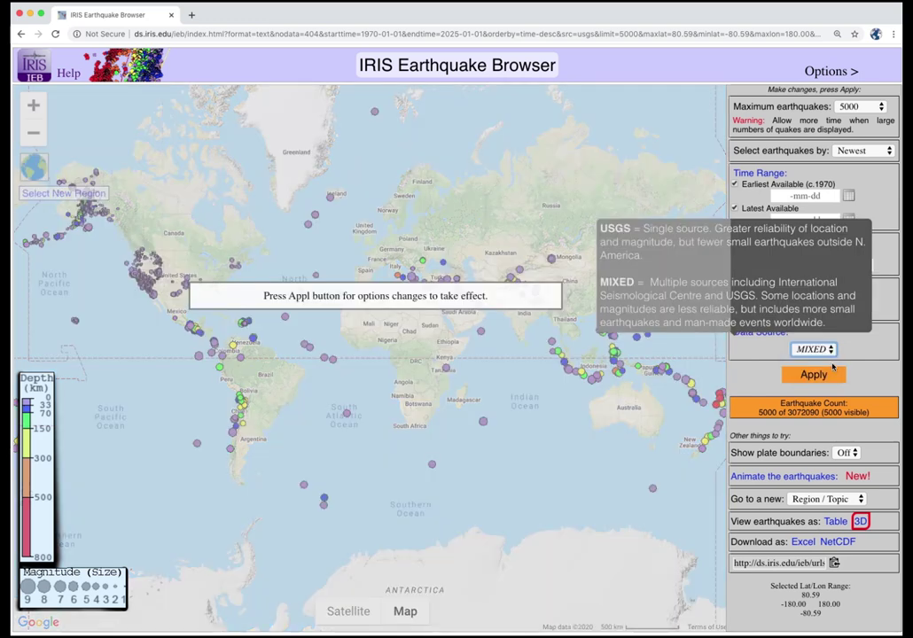
{"action": "left_click", "coordinate": [824, 349]}
{"action": "left_click", "coordinate": [807, 345]}
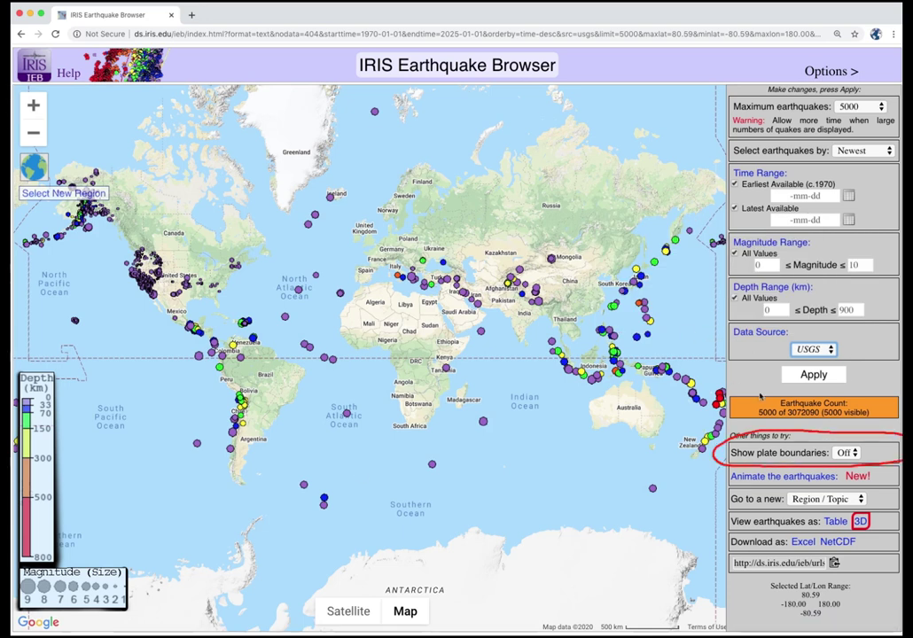
{"action": "left_click", "coordinate": [844, 450]}
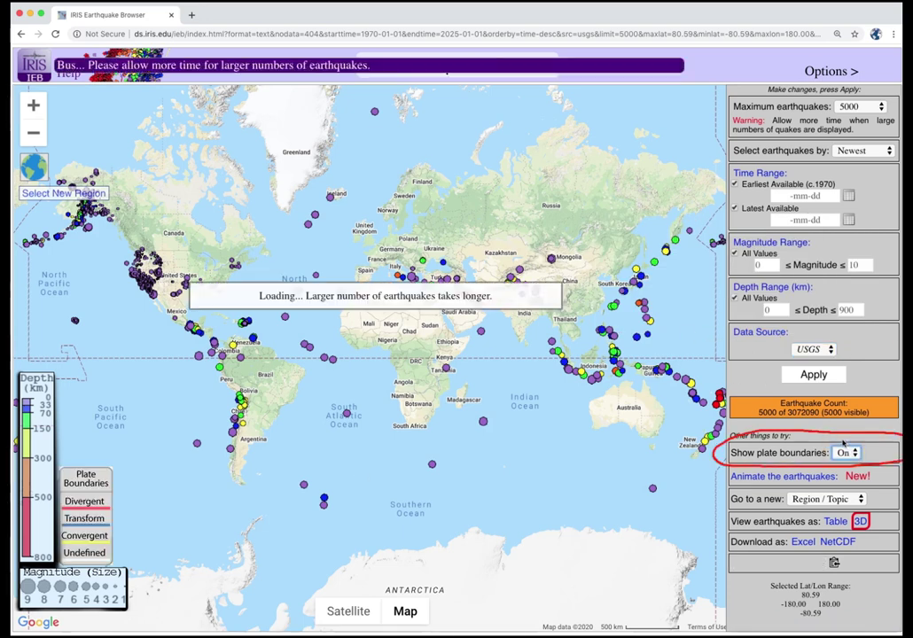
{"action": "left_click", "coordinate": [843, 447]}
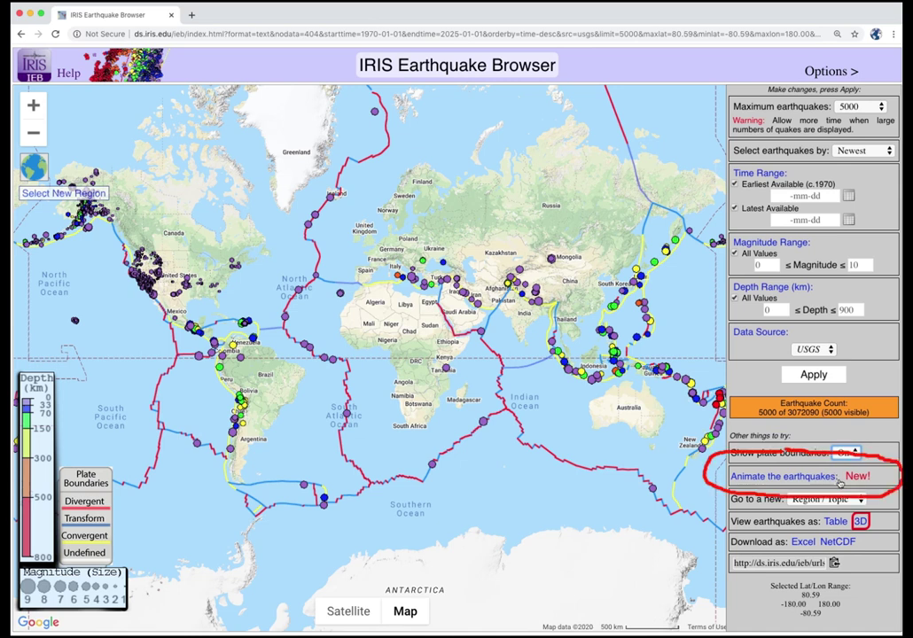
Step: Open the earthquake animation controls and play the month-by-month animation
{"action": "left_click", "coordinate": [755, 475]}
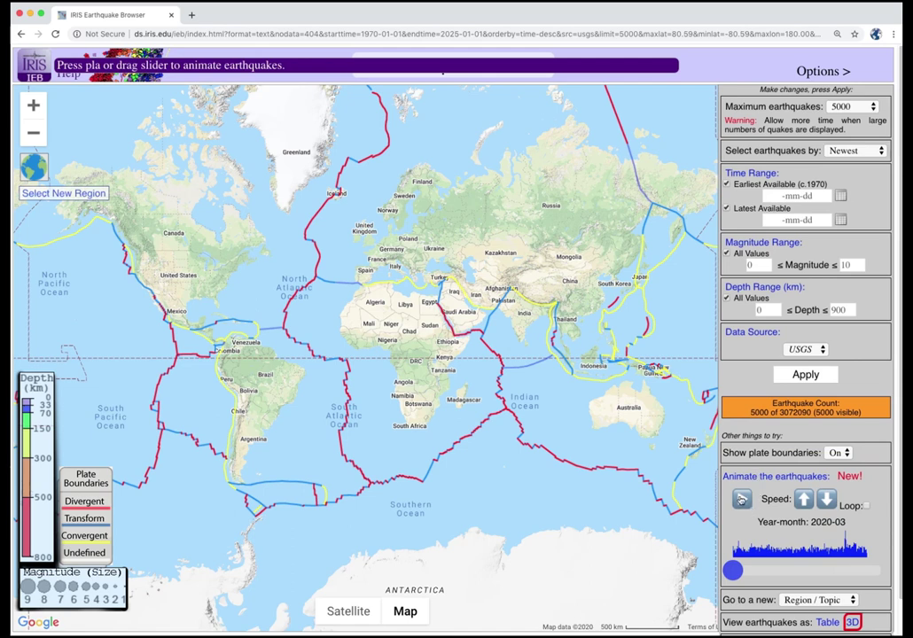
{"action": "left_click", "coordinate": [741, 499]}
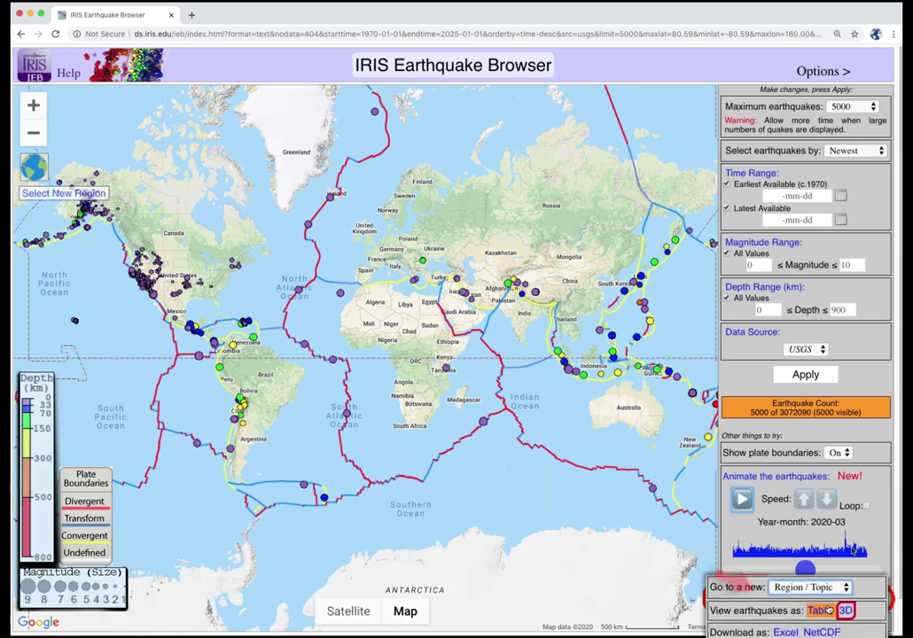
Step: Jump to the Cascadia preset region, then deselect its region box
{"action": "left_click", "coordinate": [833, 600]}
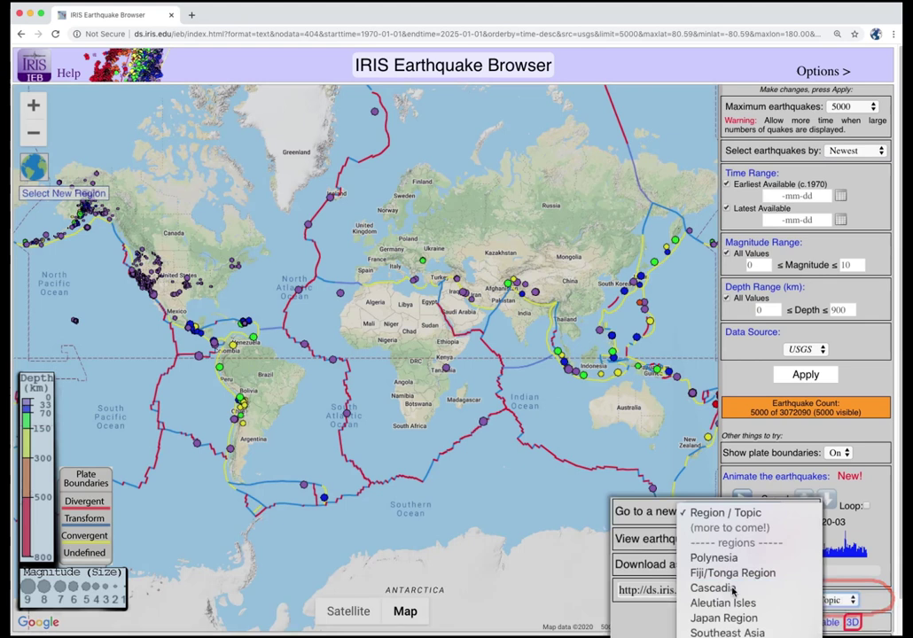
{"action": "left_click", "coordinate": [713, 588]}
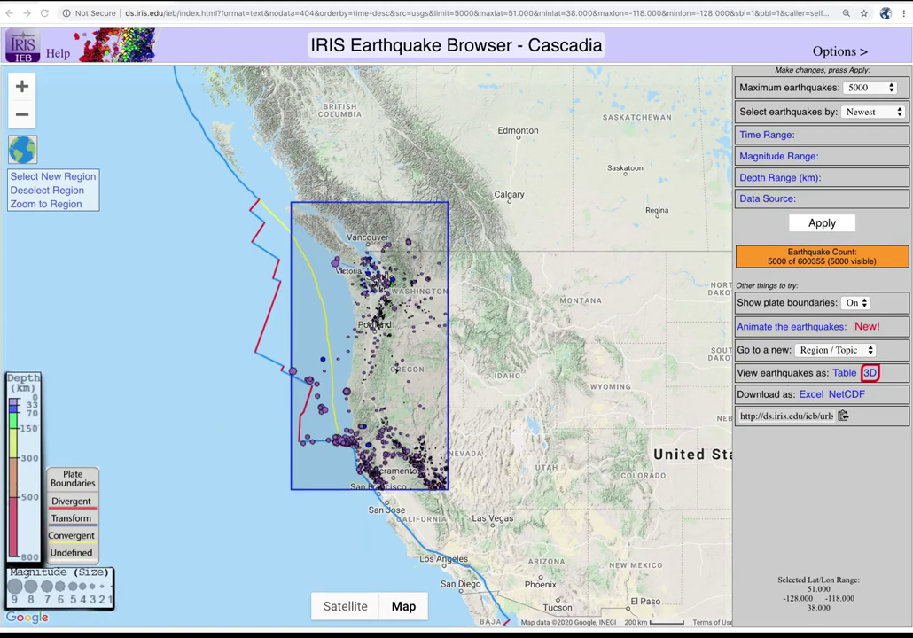
{"action": "left_click", "coordinate": [88, 191]}
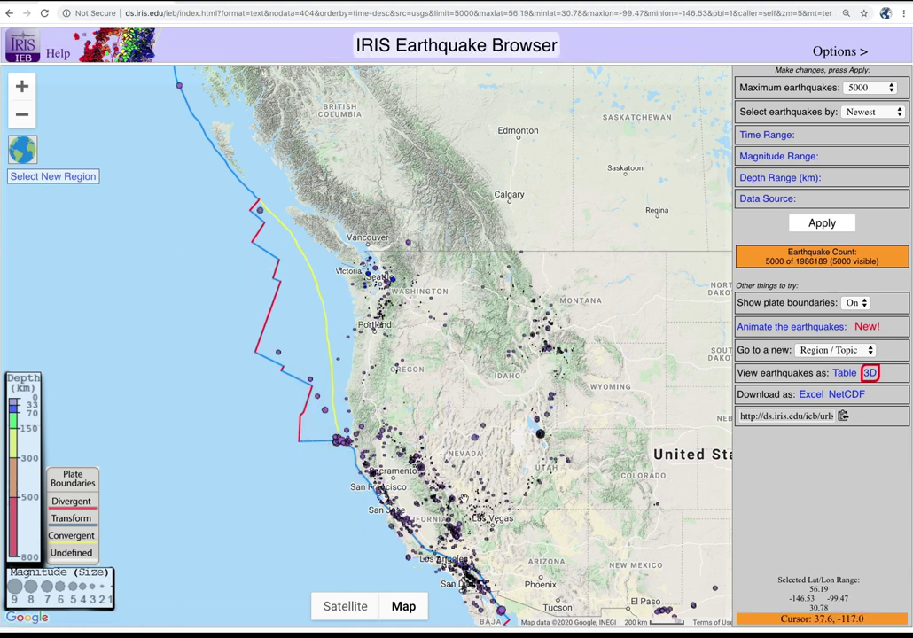
Step: Draw a new region box near Ridgecrest, zoom to it, and tighten it around the quake cluster
{"action": "left_click", "coordinate": [78, 176]}
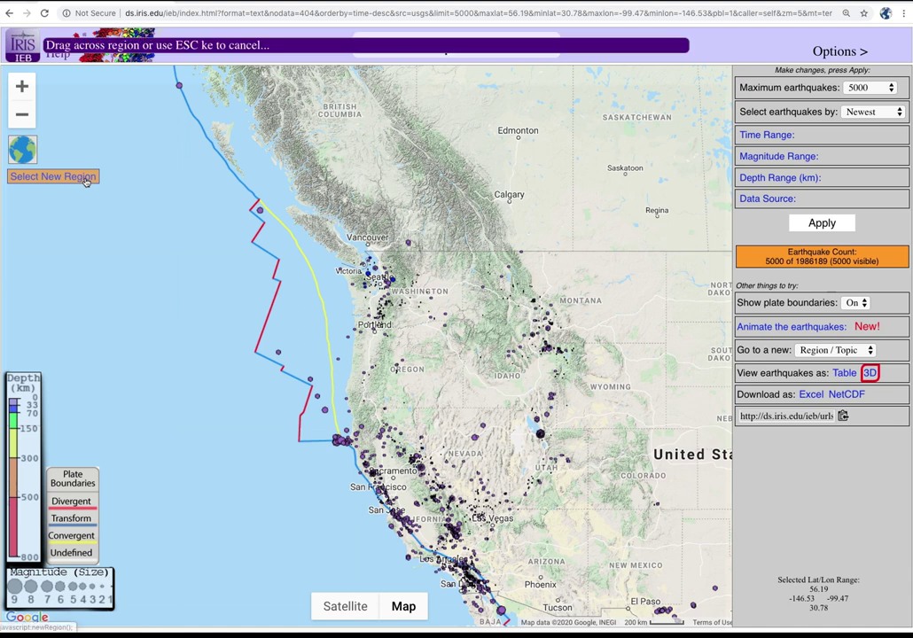
{"action": "left_click_drag", "start_coordinate": [434, 517], "coordinate": [468, 542]}
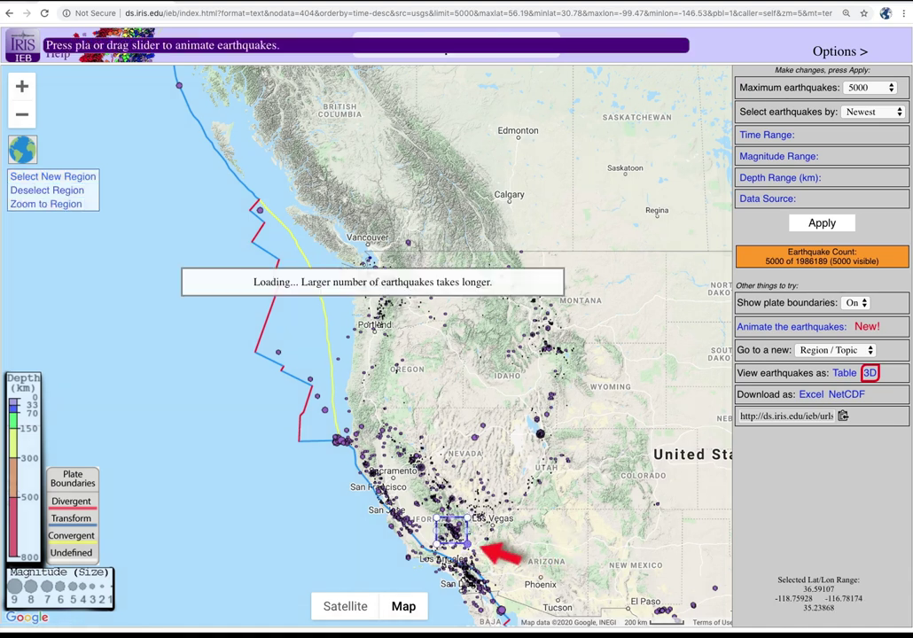
{"action": "left_click", "coordinate": [71, 205]}
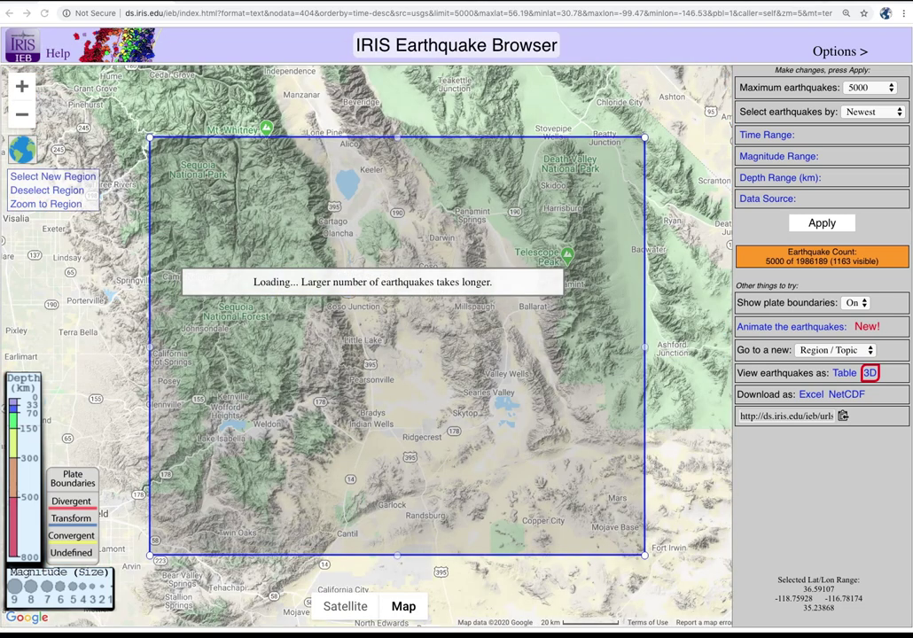
{"action": "left_click_drag", "start_coordinate": [149, 137], "coordinate": [249, 197]}
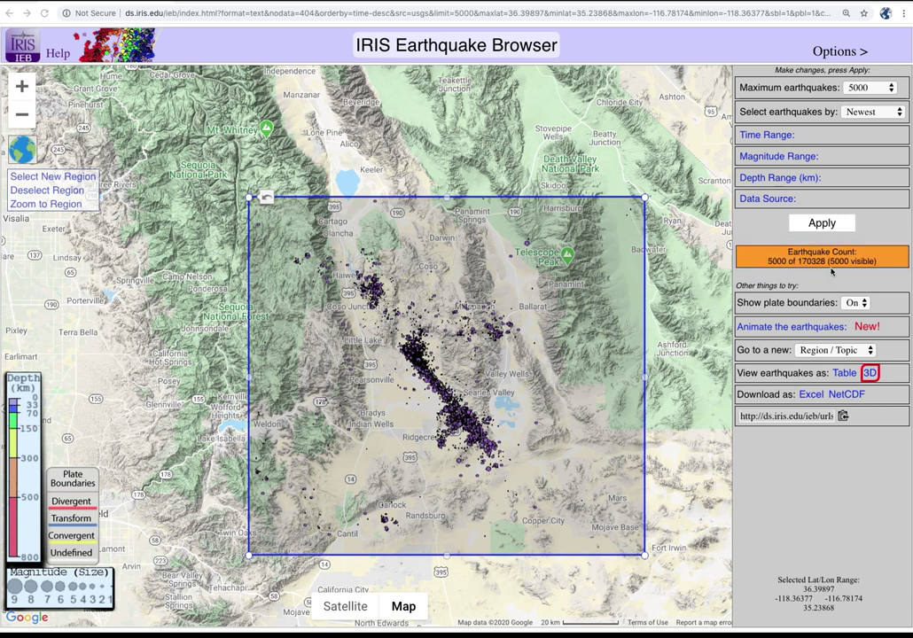
Step: Set the minimum magnitude to 3 and apply to load 2253 quakes, then expand Time Range
{"action": "left_click", "coordinate": [769, 157]}
{"action": "double_click", "coordinate": [770, 178]}
{"action": "type", "text": "3"}
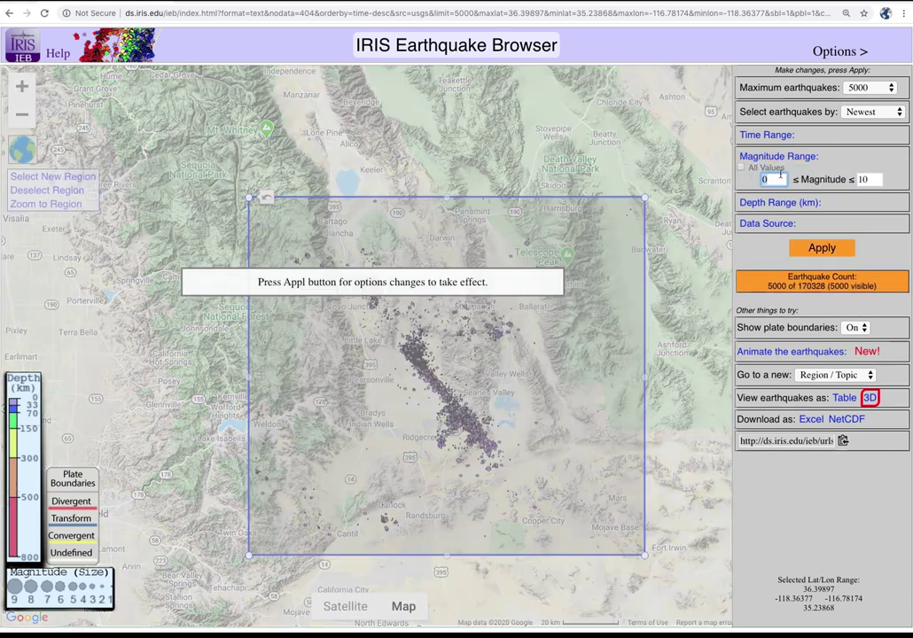
{"action": "left_click", "coordinate": [819, 248]}
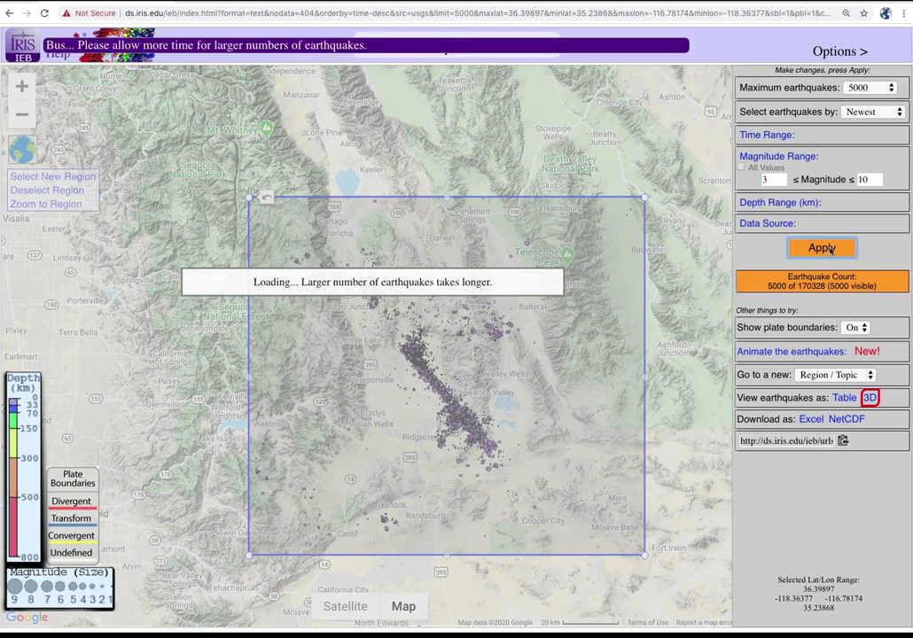
{"action": "left_click", "coordinate": [776, 134]}
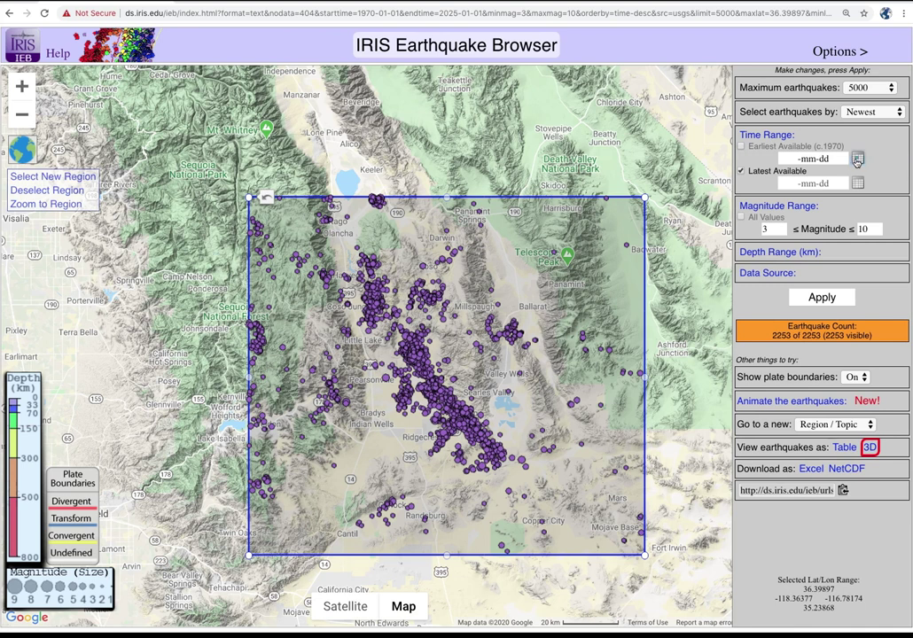
Step: Set the earliest date to 2019-07-01 in the start-date calendar
{"action": "left_click", "coordinate": [836, 160]}
{"action": "left_click", "coordinate": [752, 201]}
{"action": "left_click", "coordinate": [752, 200]}
{"action": "left_click", "coordinate": [753, 200]}
{"action": "left_click", "coordinate": [752, 201]}
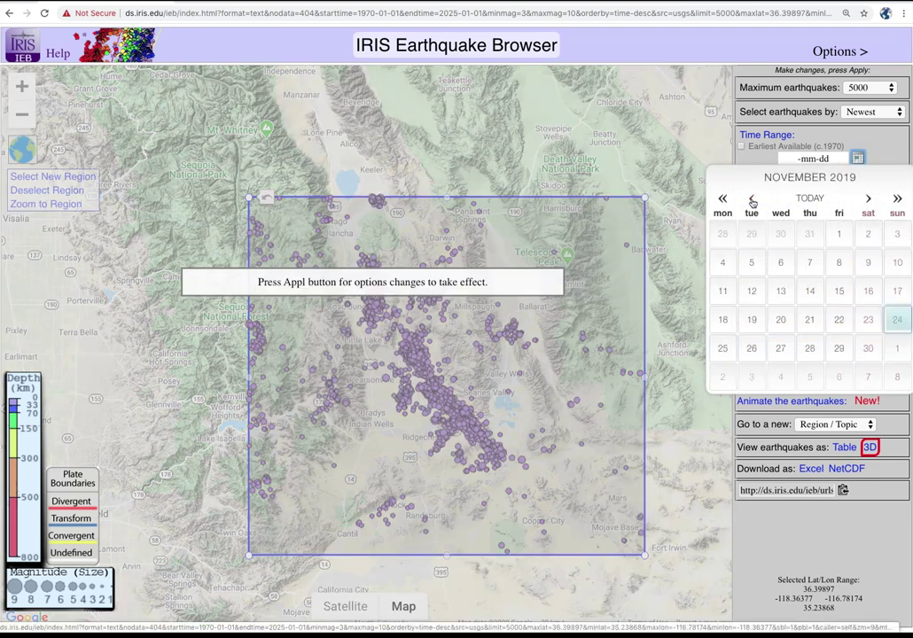
{"action": "left_click", "coordinate": [752, 200]}
{"action": "left_click", "coordinate": [752, 201]}
{"action": "left_click", "coordinate": [752, 201]}
{"action": "left_click", "coordinate": [753, 200]}
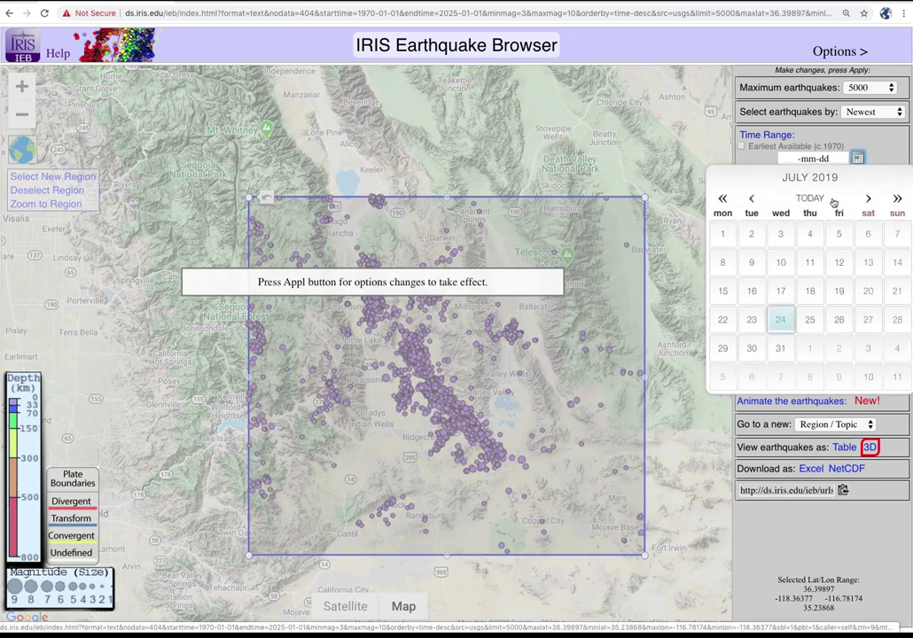
{"action": "left_click", "coordinate": [722, 234]}
Step: Uncheck Latest Available, set the end date to 2019-07-13, and apply
{"action": "left_click", "coordinate": [741, 171]}
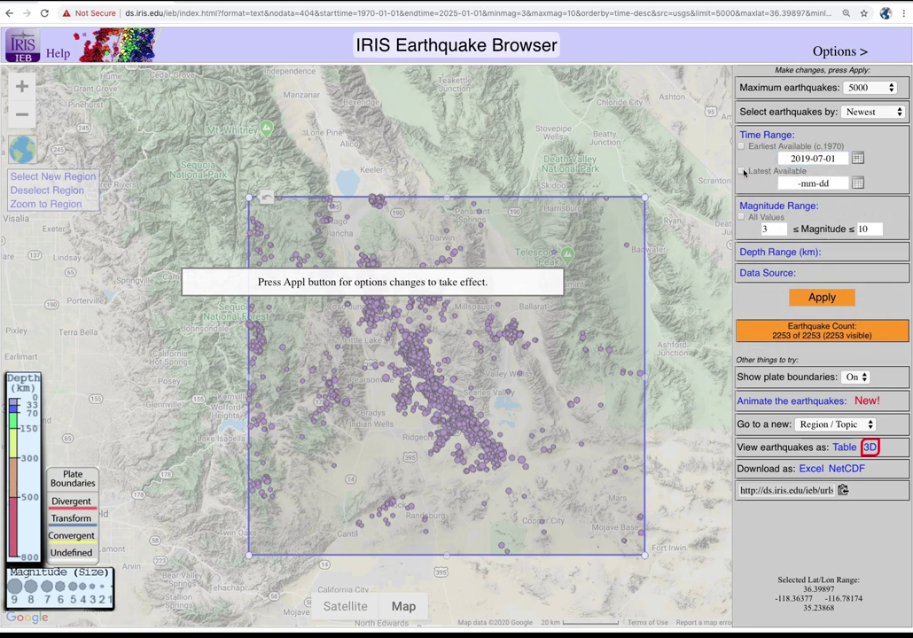
{"action": "left_click", "coordinate": [855, 182]}
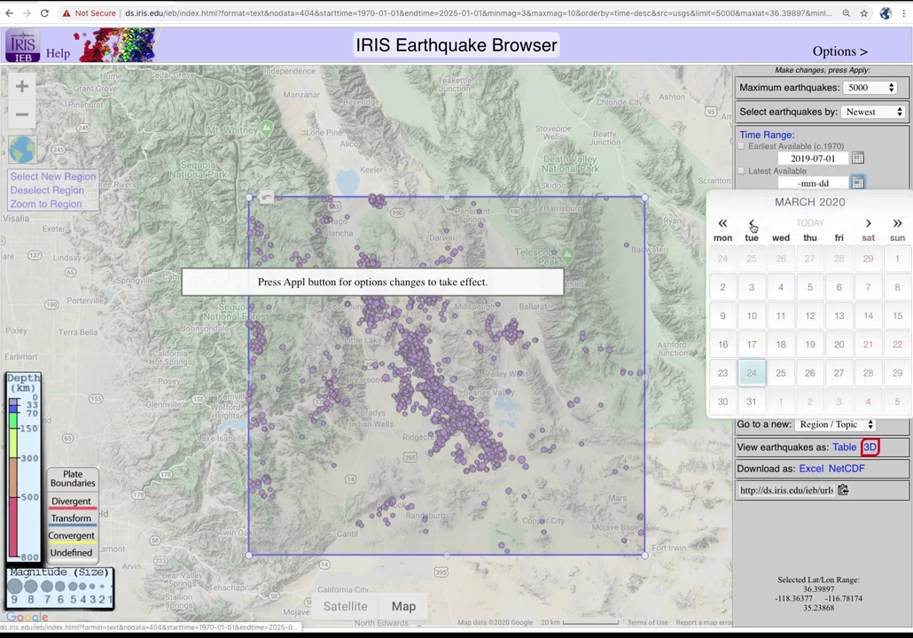
{"action": "left_click", "coordinate": [752, 225]}
{"action": "left_click", "coordinate": [752, 225]}
{"action": "left_click", "coordinate": [752, 225]}
{"action": "left_click", "coordinate": [753, 225]}
{"action": "left_click", "coordinate": [752, 225]}
{"action": "left_click", "coordinate": [752, 225]}
{"action": "left_click", "coordinate": [752, 226]}
{"action": "left_click", "coordinate": [752, 225]}
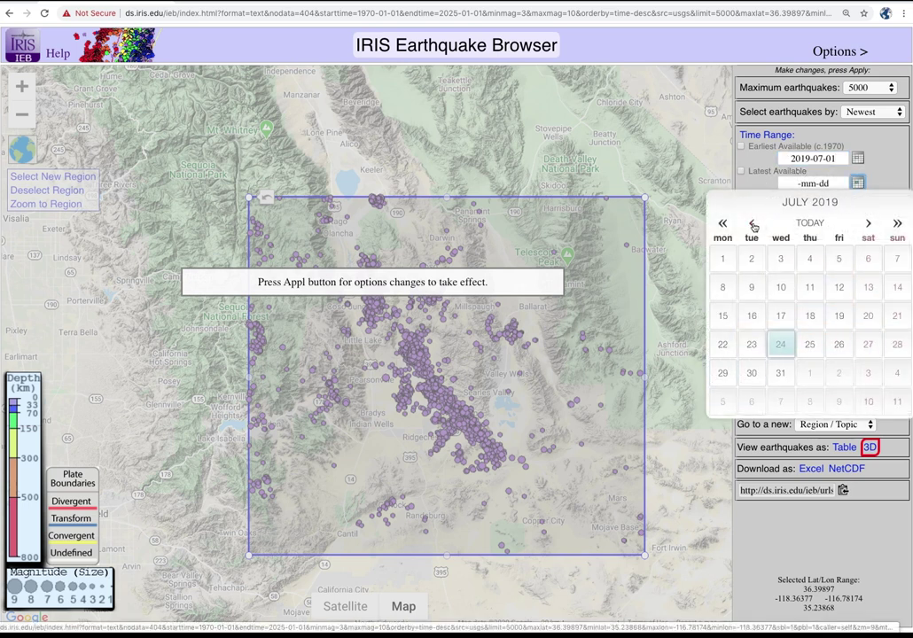
{"action": "left_click", "coordinate": [867, 287]}
{"action": "left_click", "coordinate": [822, 299]}
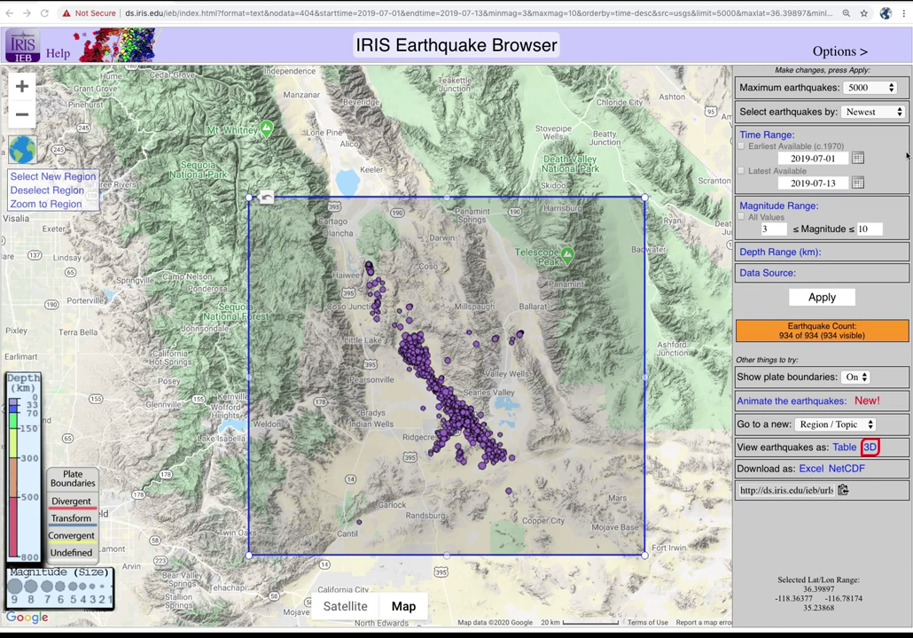
Step: Raise the minimum magnitude to 4 and show the remaining 102 quakes as a sortable table
{"action": "double_click", "coordinate": [772, 230]}
{"action": "type", "text": "4"}
{"action": "left_click", "coordinate": [809, 299]}
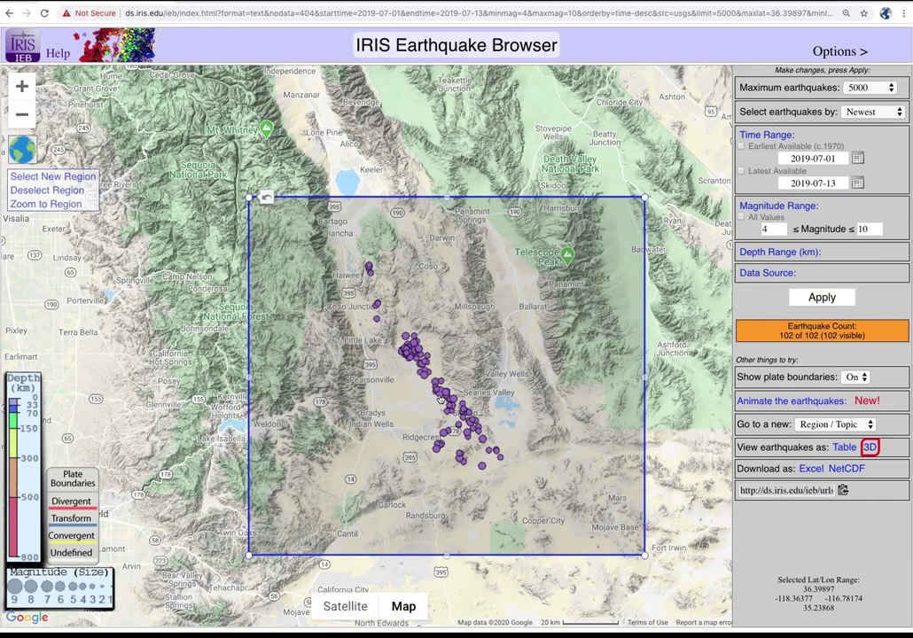
{"action": "left_click", "coordinate": [449, 404]}
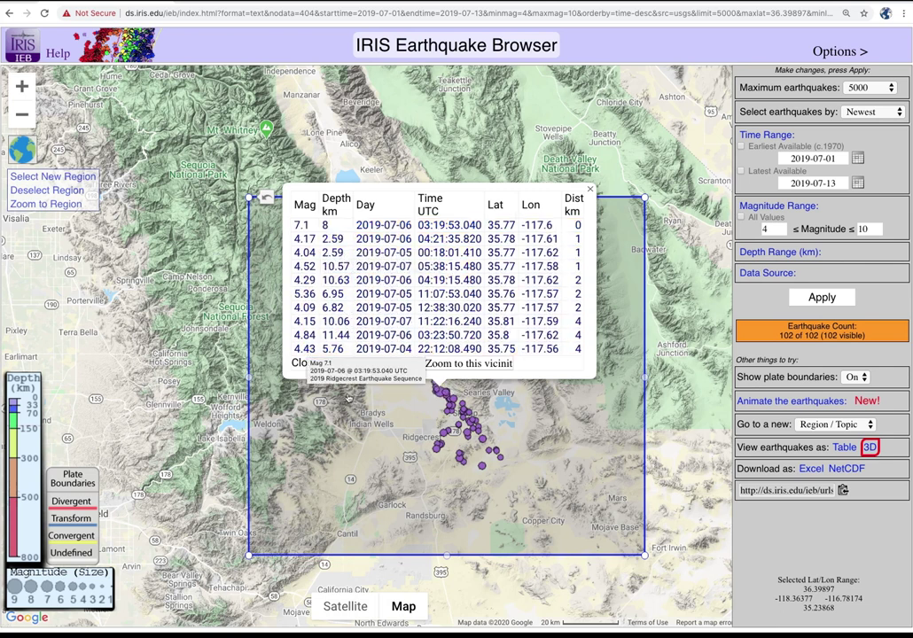
{"action": "left_click", "coordinate": [844, 448]}
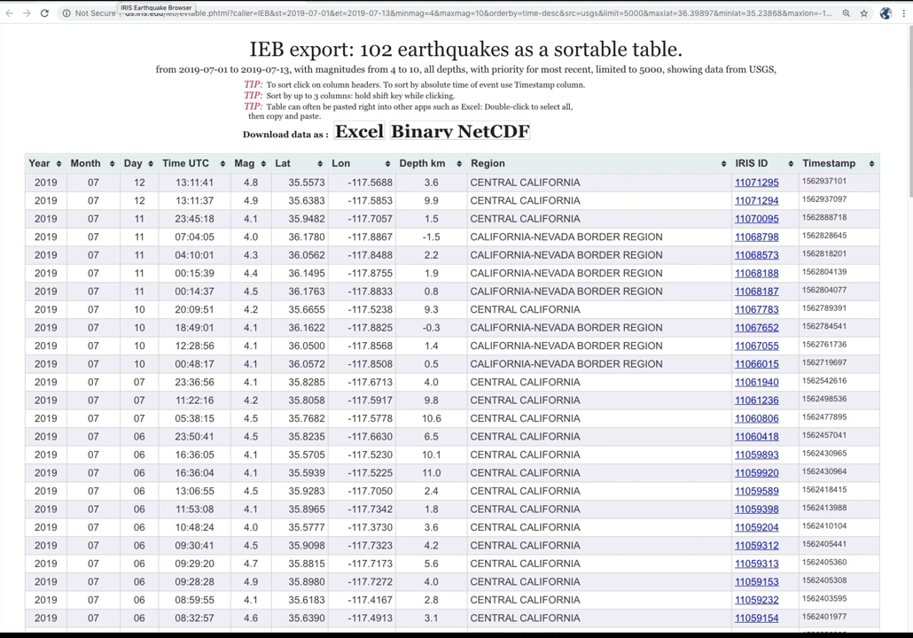
Step: Close the table tab to return to the map of 102 magnitude 4–10 quakes
{"action": "key", "text": "ctrl+w"}
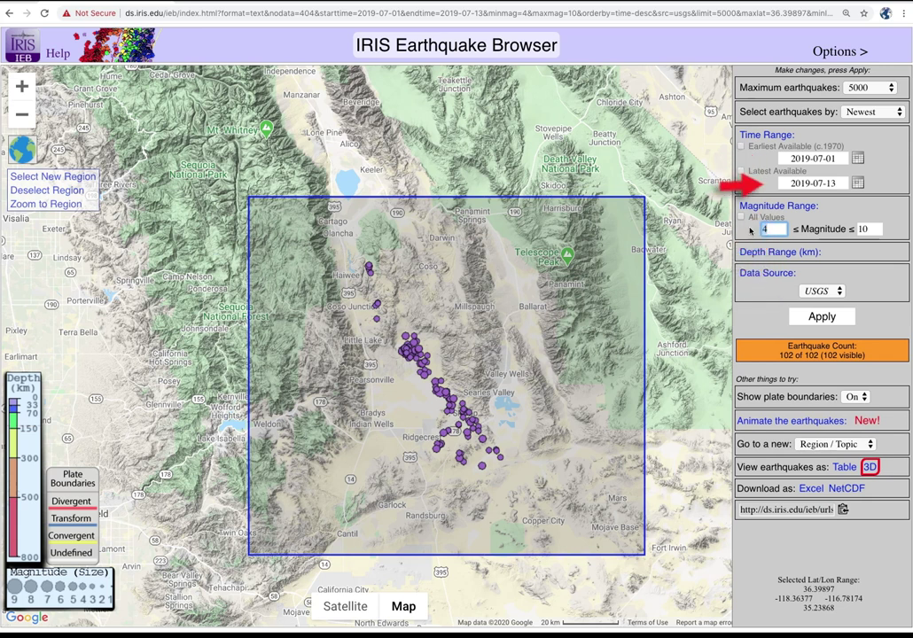
Step: Lower the minimum magnitude to 2, plotting 4070 Ridgecrest quakes
{"action": "type", "text": "2"}
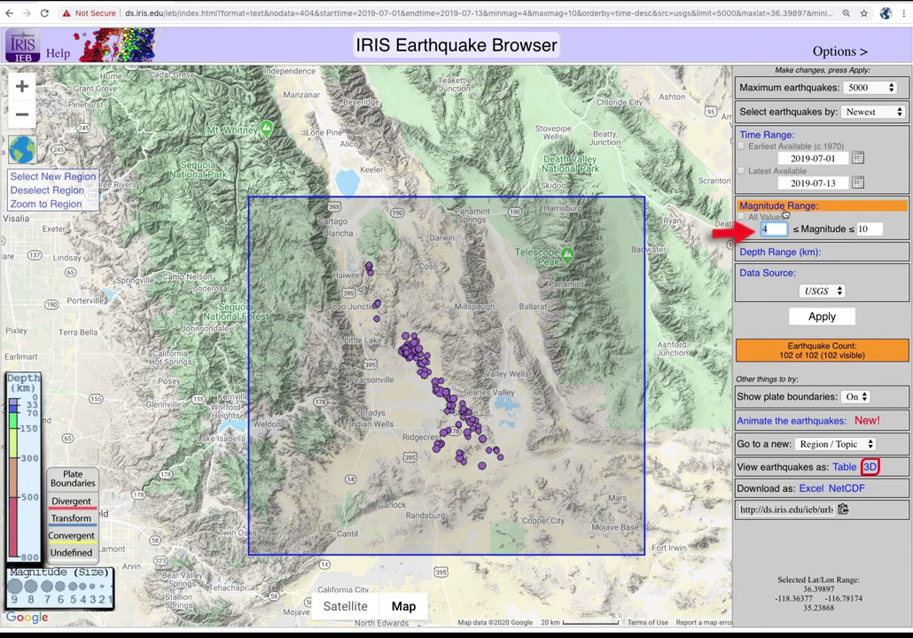
{"action": "key", "text": "Return"}
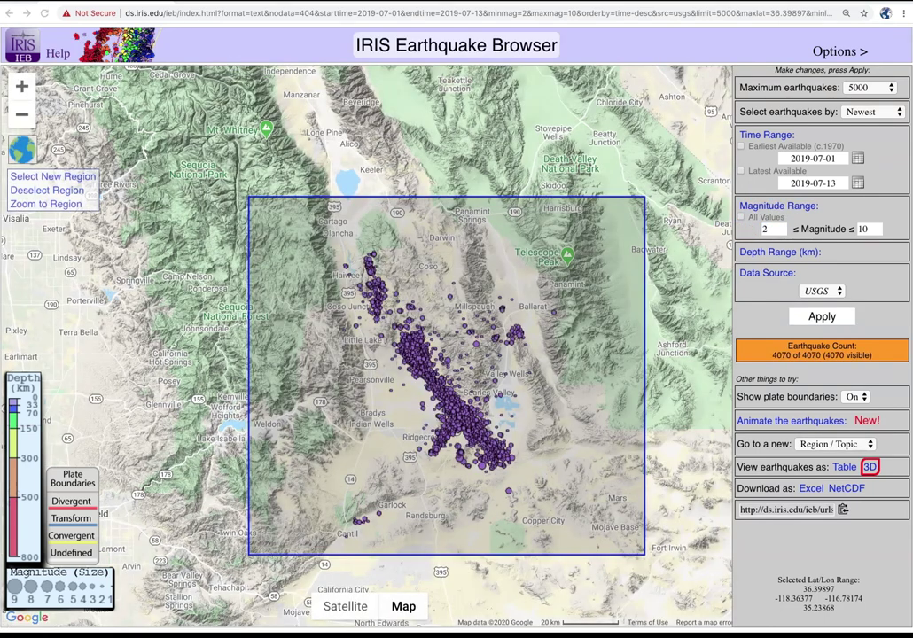
{"action": "left_click", "coordinate": [774, 423]}
Step: Play the July 2019 quake animation, then extend the end date to Latest Available (5000 of 6353 quakes)
{"action": "left_click", "coordinate": [756, 443]}
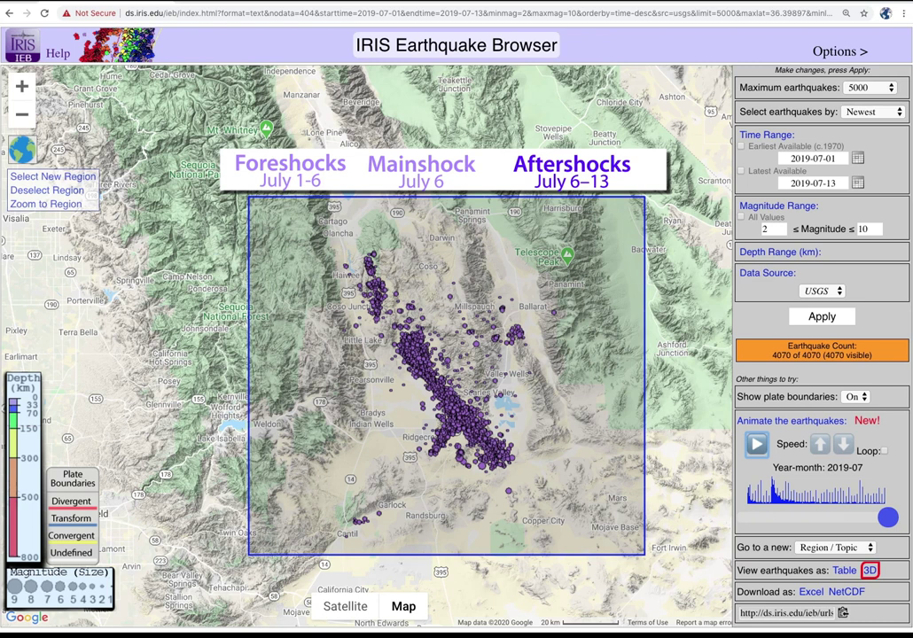
{"action": "left_click", "coordinate": [740, 171]}
{"action": "left_click", "coordinate": [821, 316]}
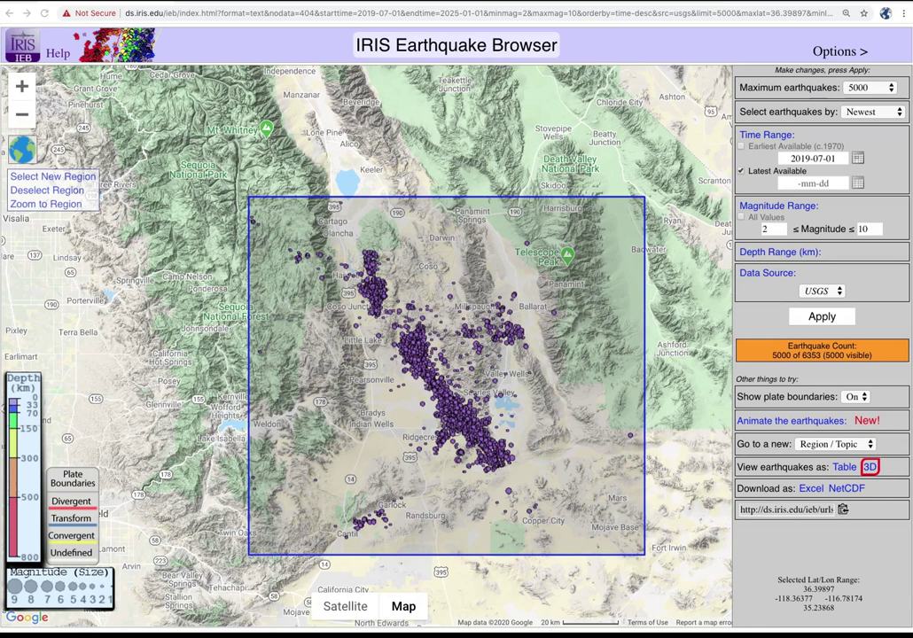
Step: Jump to the Western South America preset region from the Region / Topic list
{"action": "left_click", "coordinate": [833, 444]}
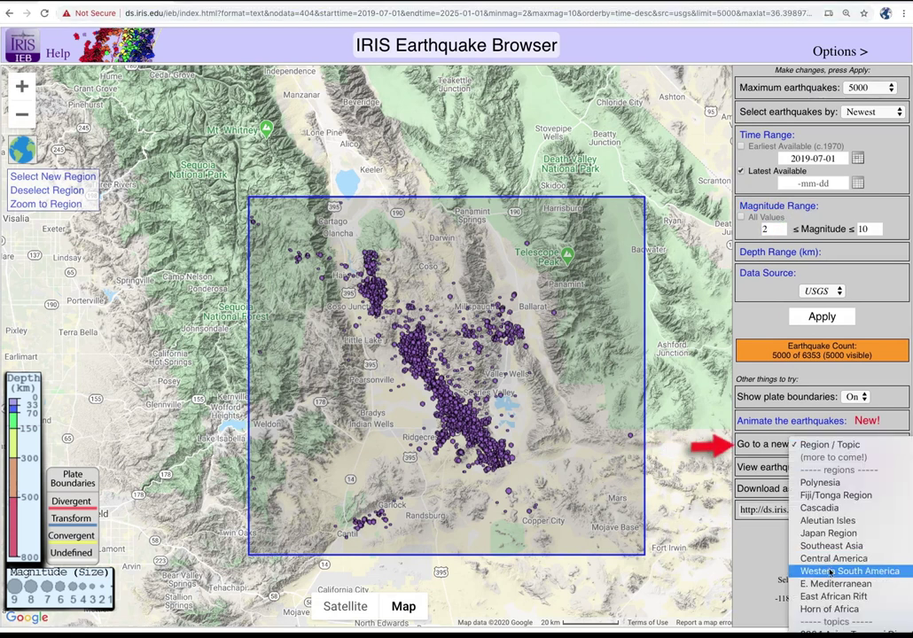
{"action": "left_click", "coordinate": [830, 572]}
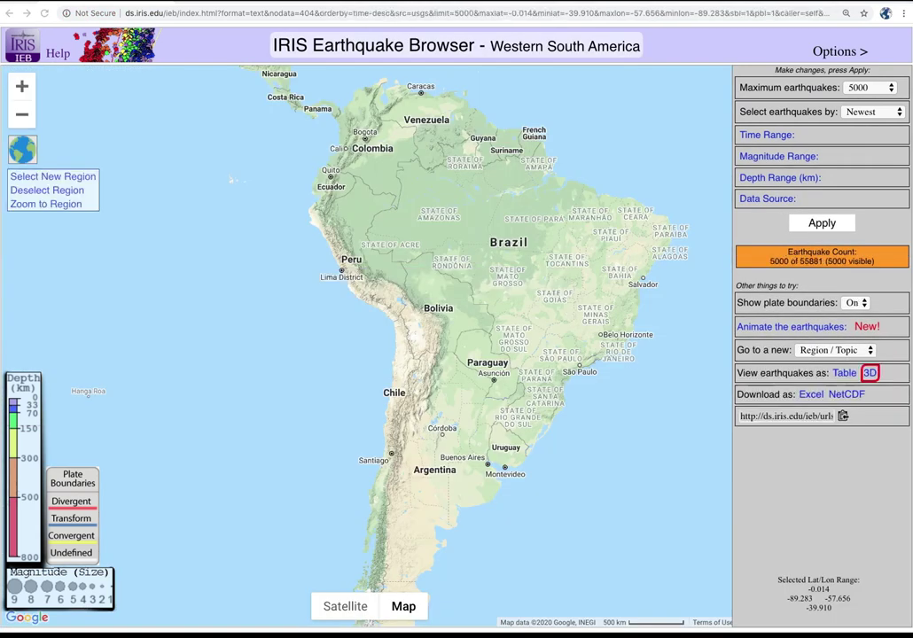
Step: Replace the region with a box over southern Peru and western Bolivia (2720 quakes) and zoom to it
{"action": "left_click", "coordinate": [39, 187]}
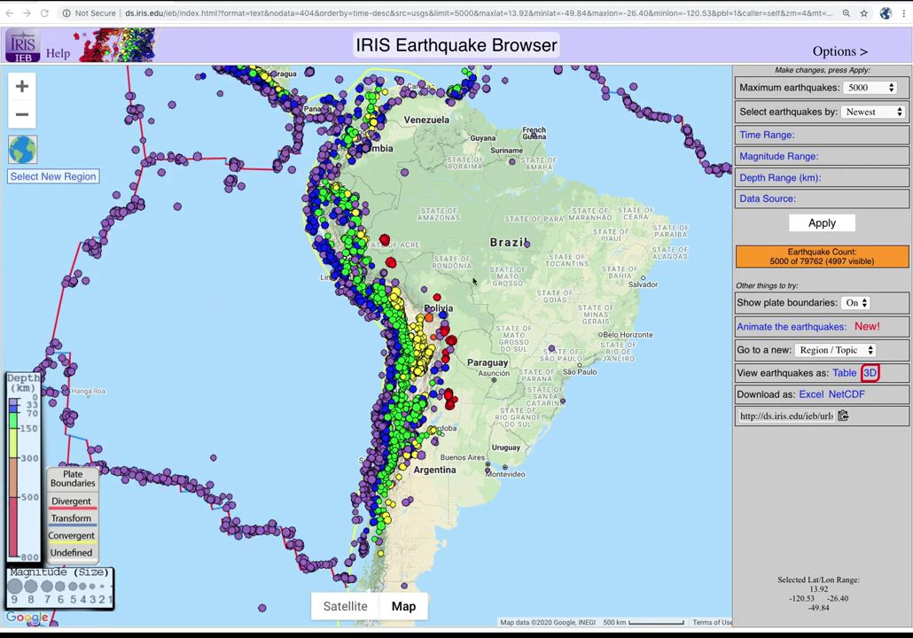
{"action": "left_click", "coordinate": [53, 177]}
{"action": "left_click_drag", "start_coordinate": [335, 299], "coordinate": [409, 322]}
{"action": "left_click", "coordinate": [64, 204]}
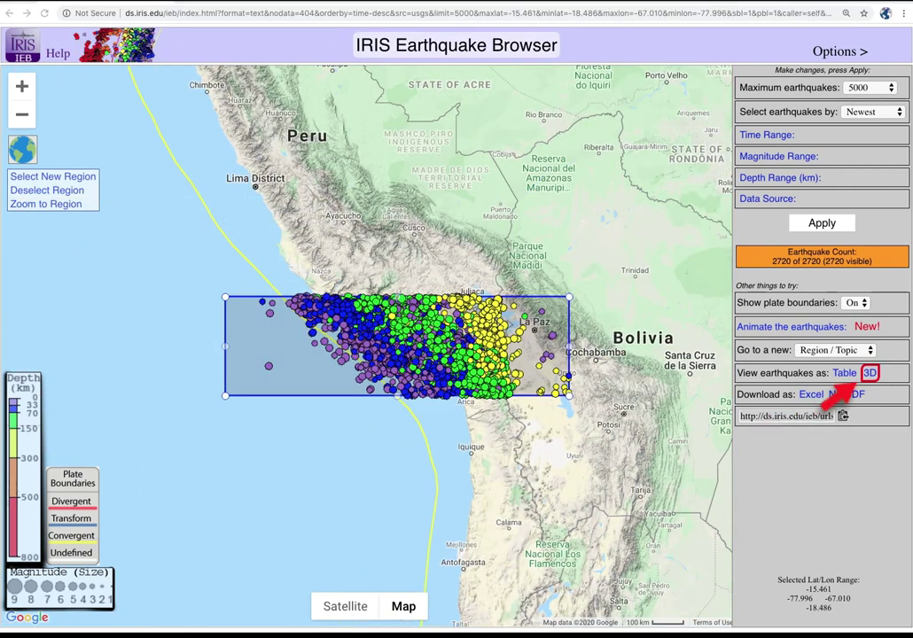
{"action": "left_click", "coordinate": [869, 373]}
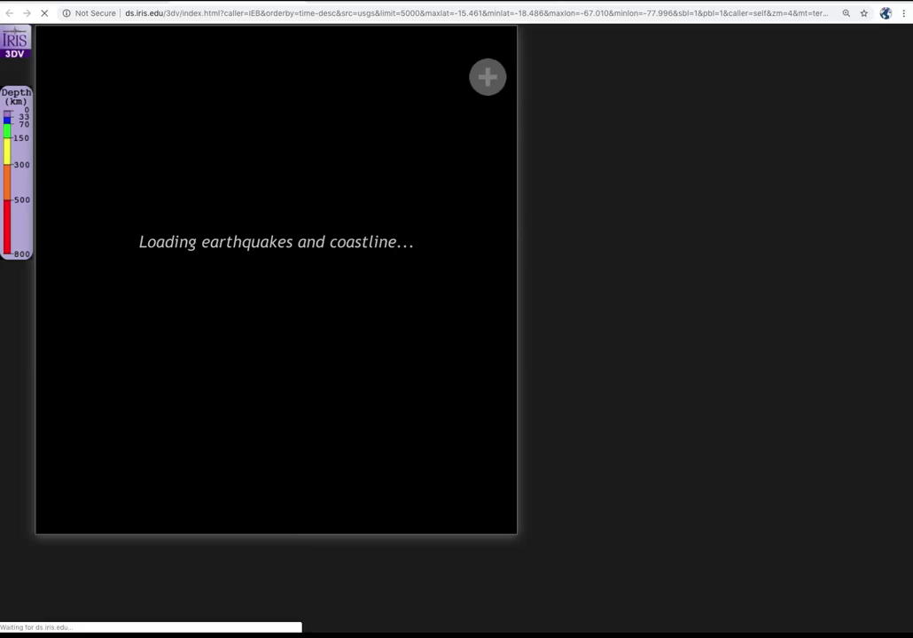
Step: View the southern Peru quakes from the North with Side-to-Side auto-rotation
{"action": "left_click", "coordinate": [62, 38]}
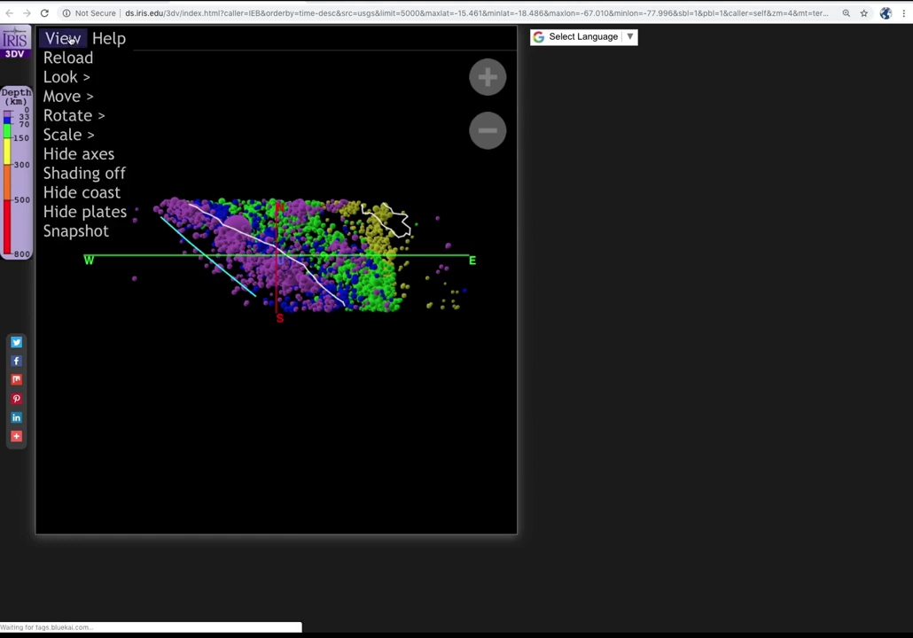
{"action": "mouse_move", "coordinate": [63, 80]}
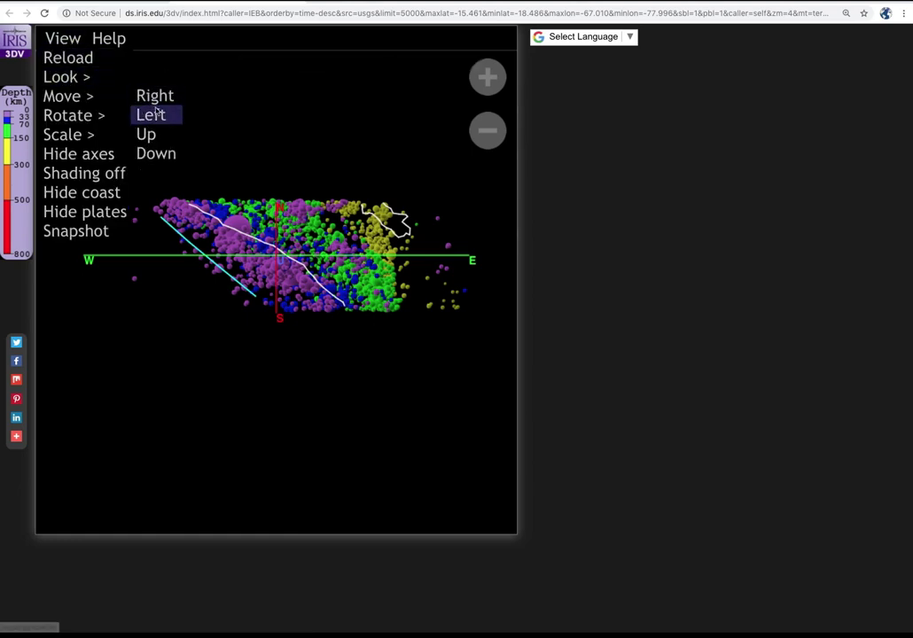
{"action": "left_click", "coordinate": [167, 119]}
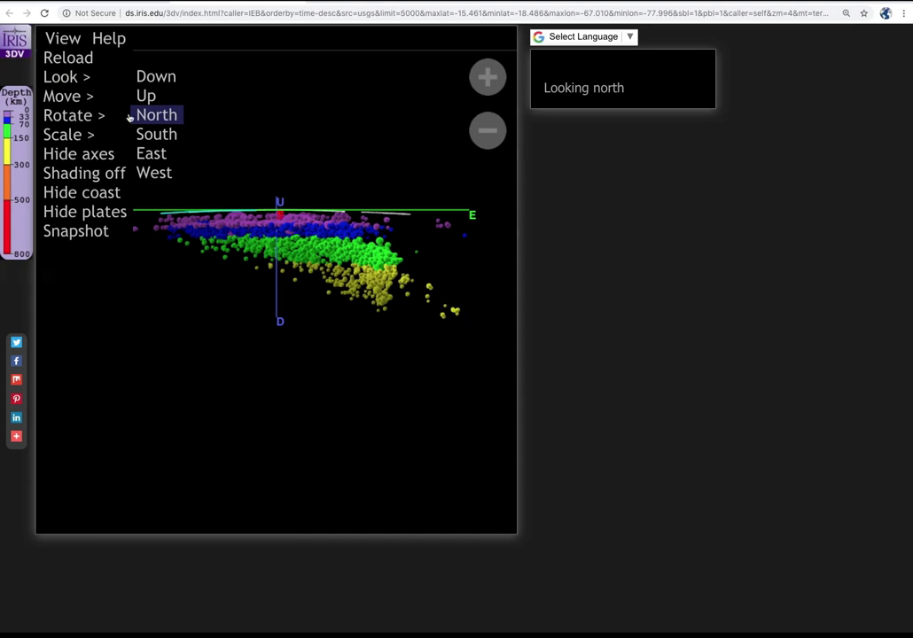
{"action": "mouse_move", "coordinate": [71, 117]}
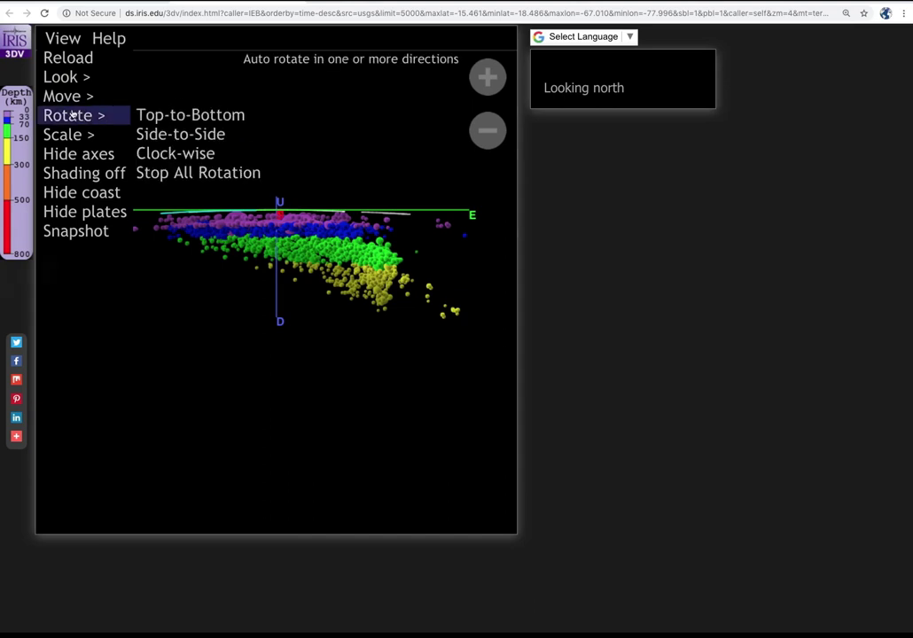
{"action": "left_click", "coordinate": [156, 136]}
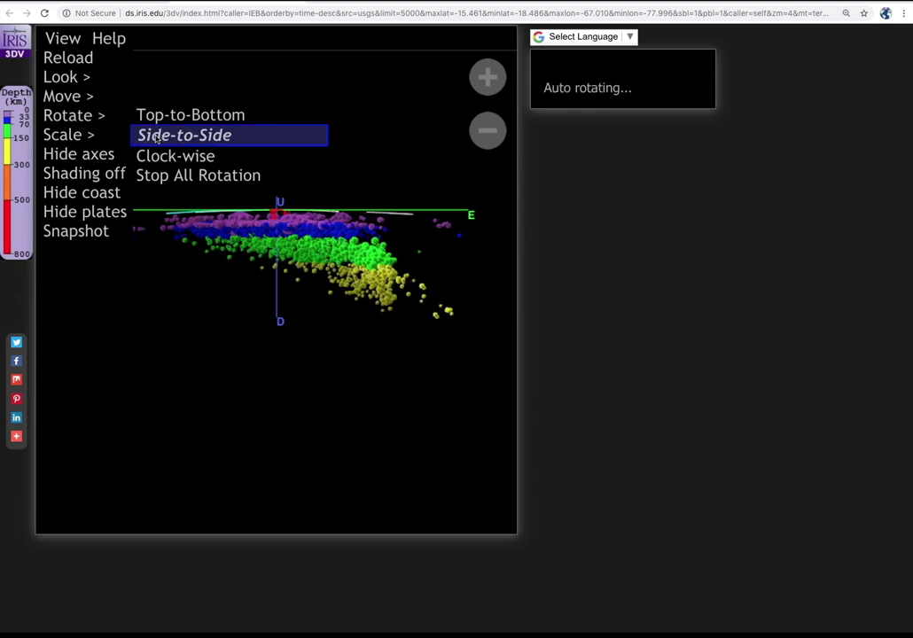